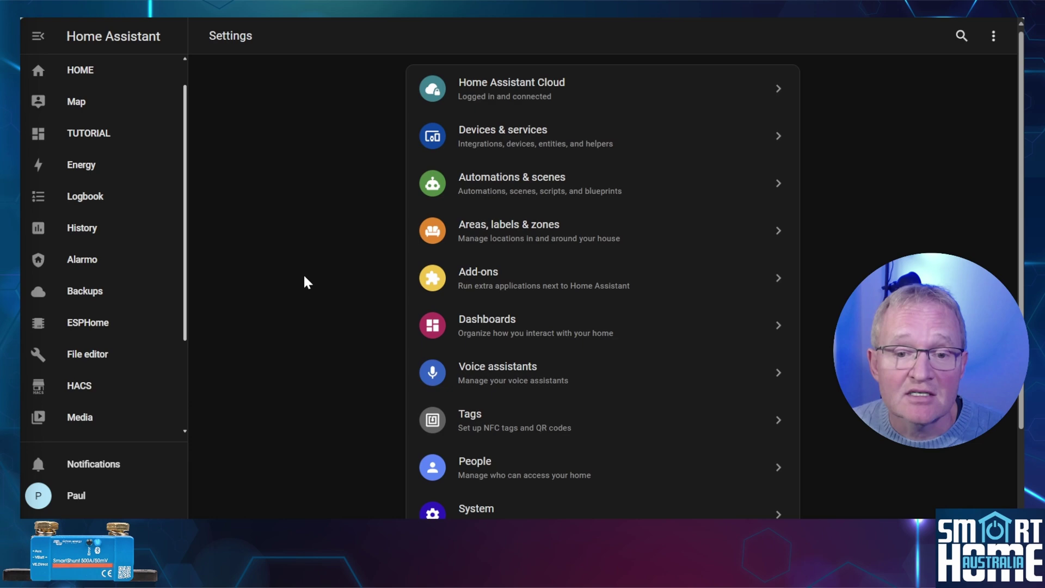
- Scroll to the bottom of the Settings list and open the About page
scroll(303, 280, down, 3)
click(491, 467)
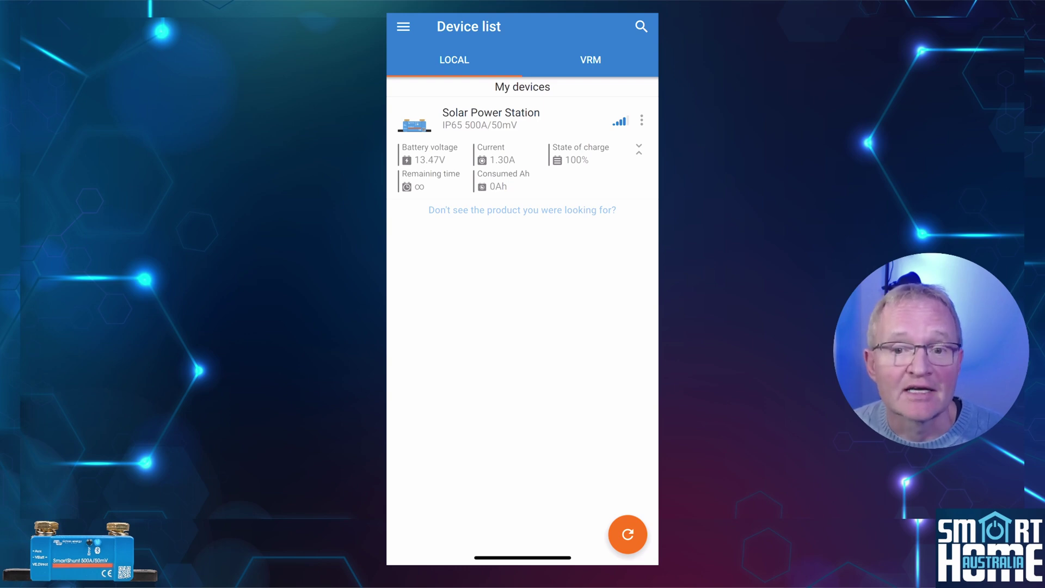
- Reveal the Solar Power Station SmartShunt's instant readout MAC address and encryption key under Product info
click(491, 118)
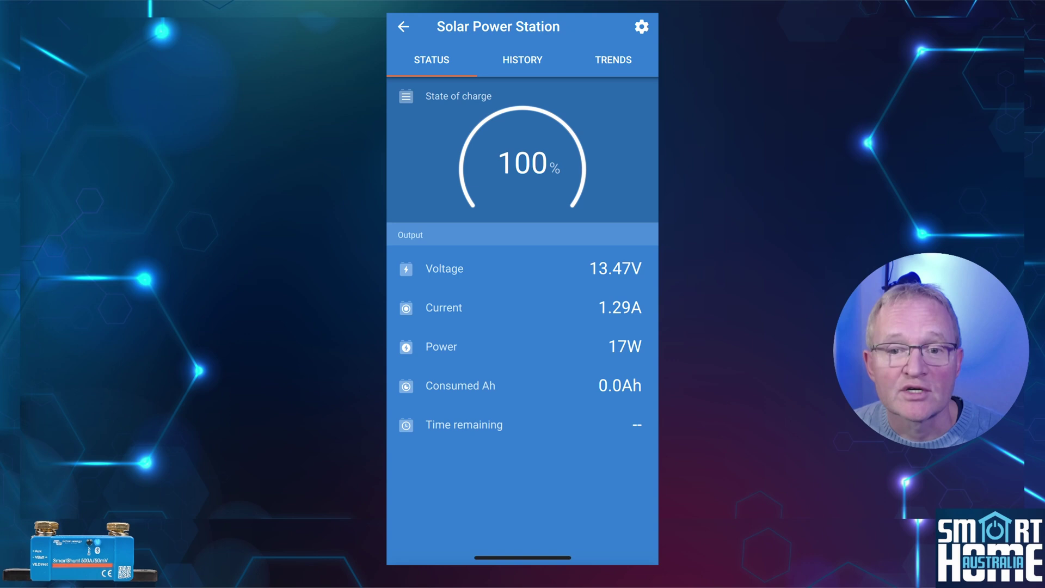
click(641, 26)
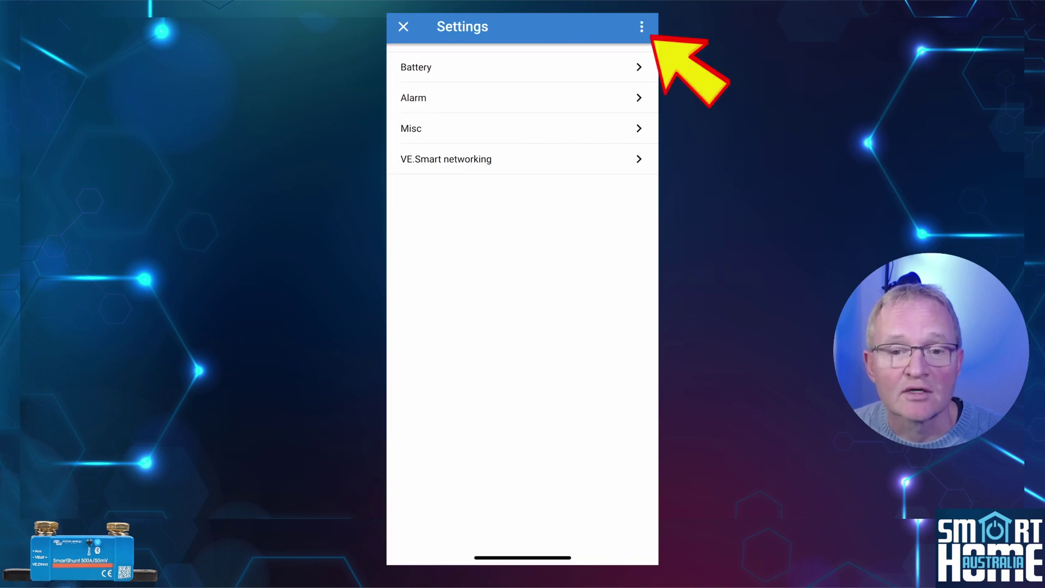
click(641, 26)
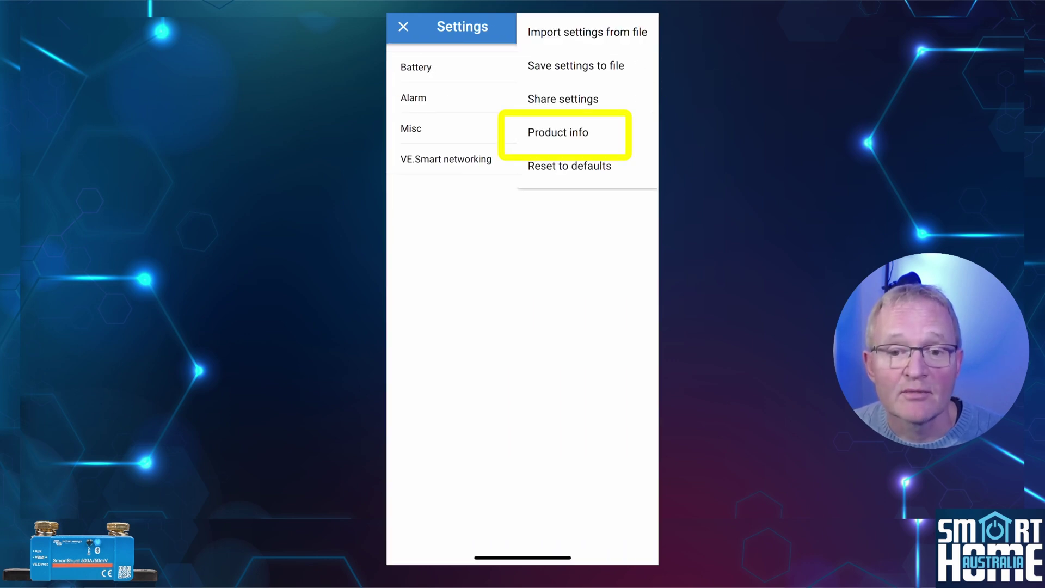
click(557, 132)
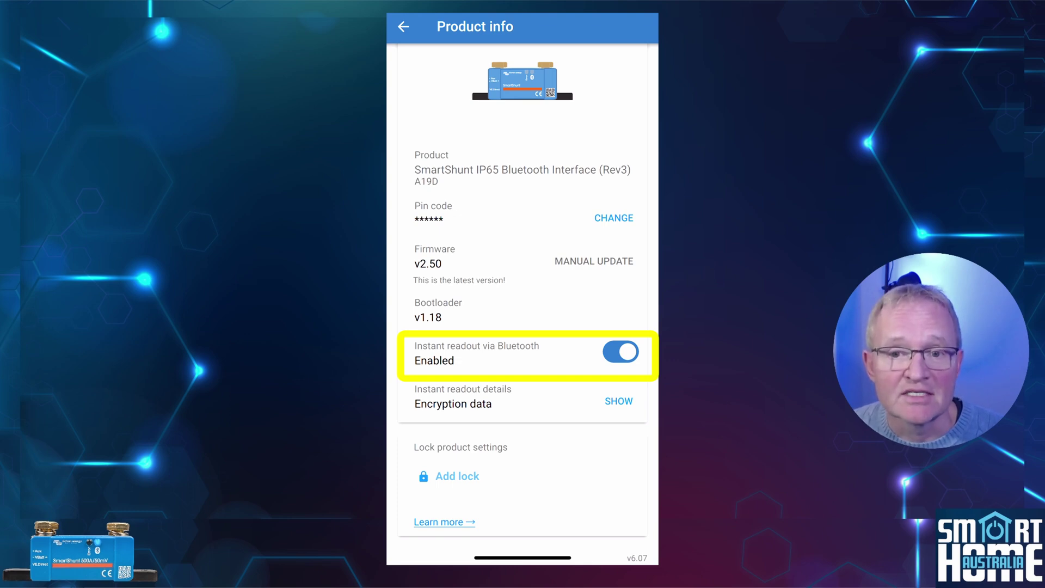
click(618, 401)
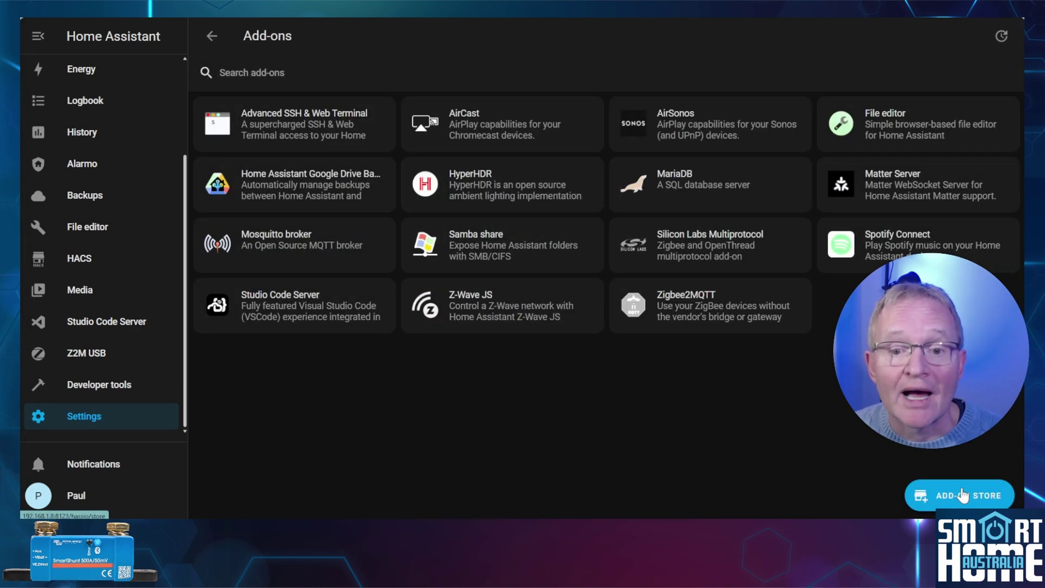
- Search the Add-on Store for 'esphome' and open the ESPHome add-on
click(962, 495)
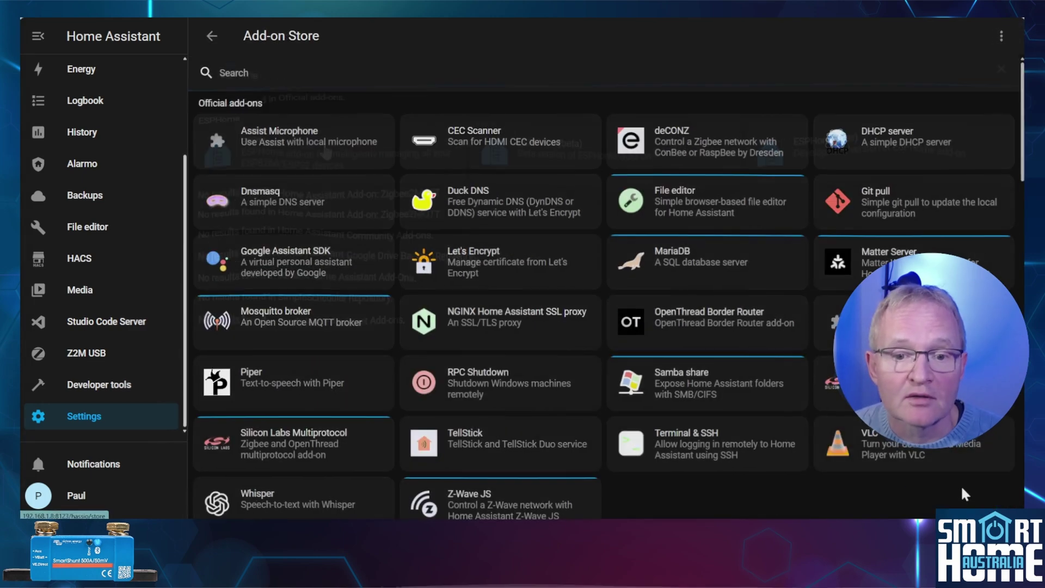
text(esphome)
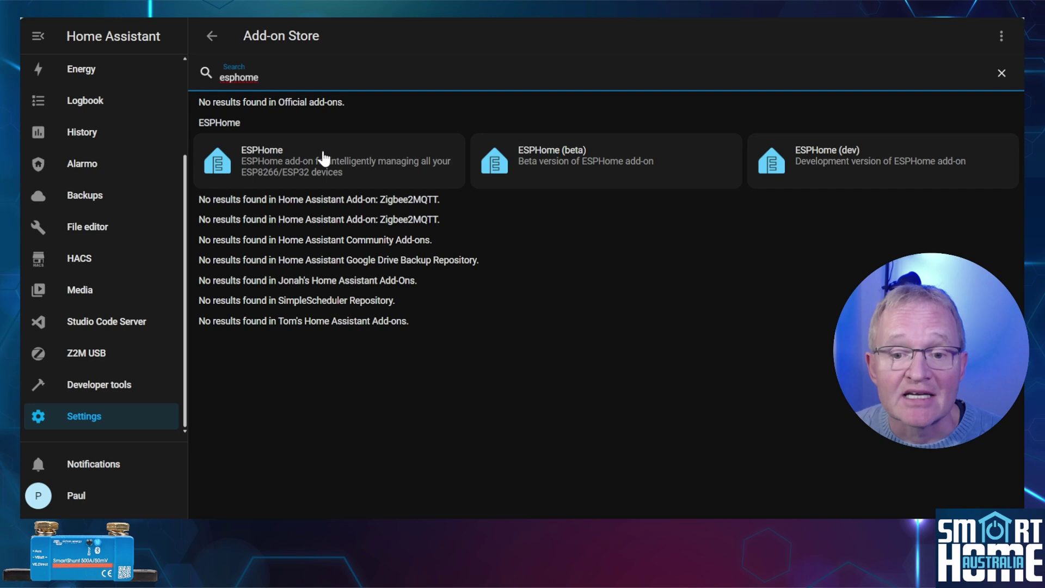
click(323, 157)
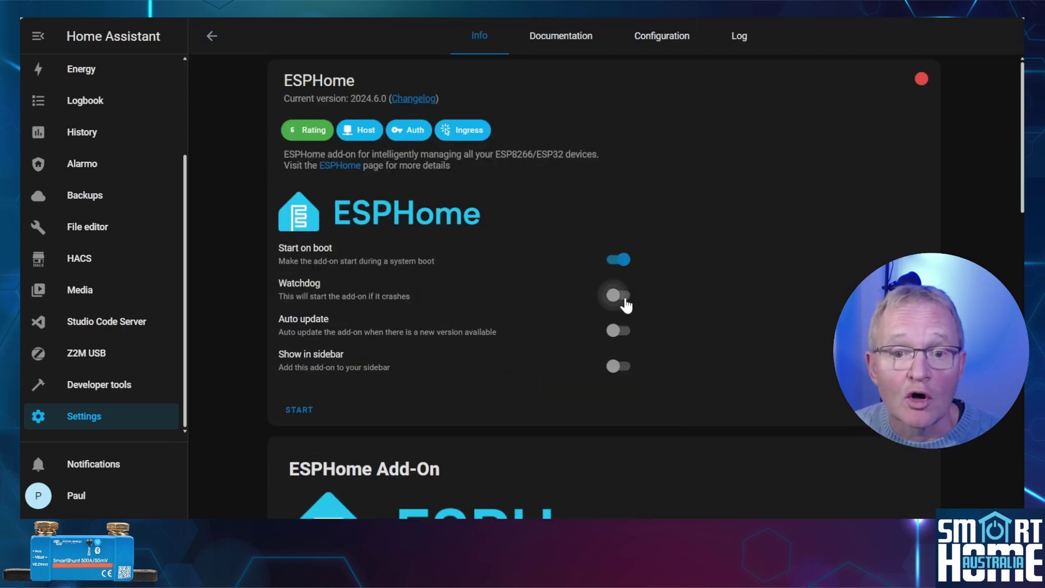
- Enable Watchdog and Show in sidebar, start ESPHome, and open its dashboard
click(619, 295)
click(618, 366)
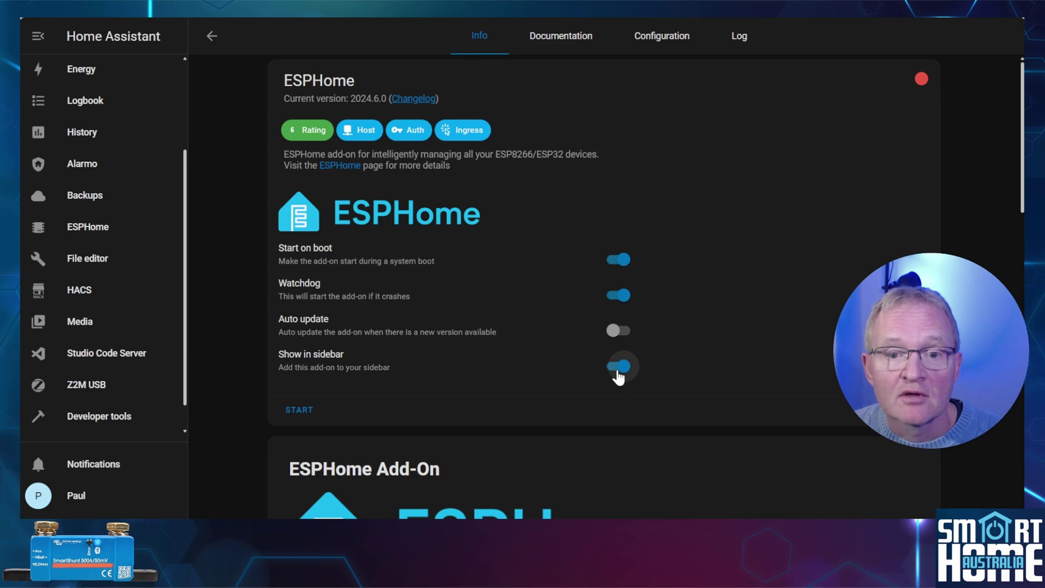
click(291, 410)
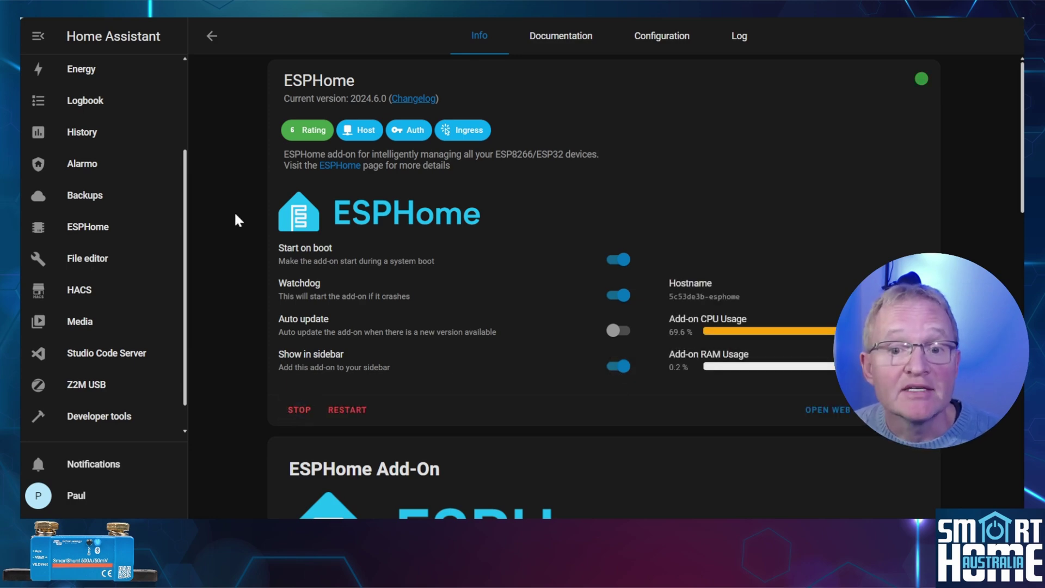
click(825, 411)
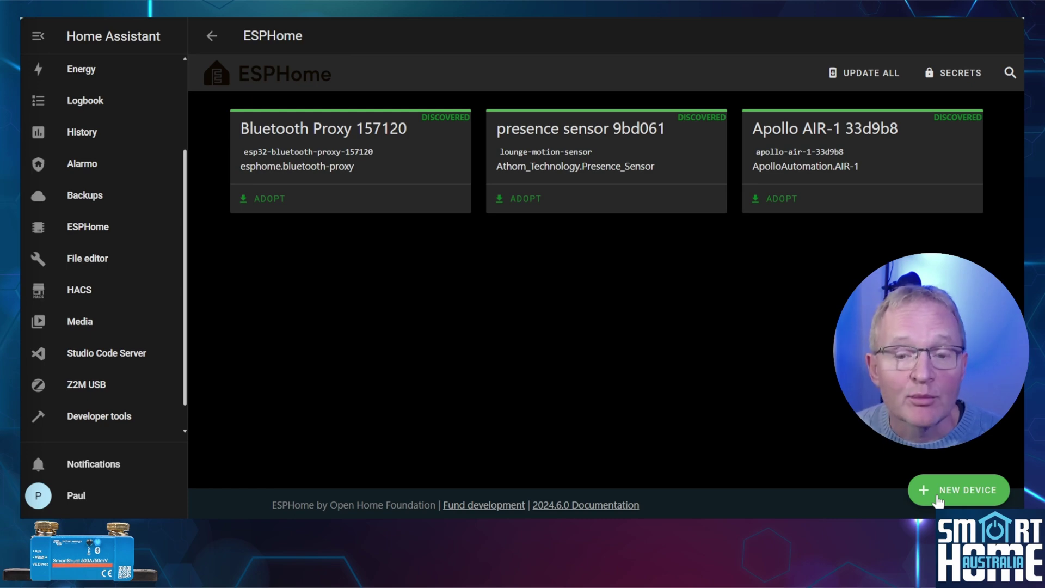
- Create a new ESPHome device named VICTRON BLE and bring up its install options
click(937, 496)
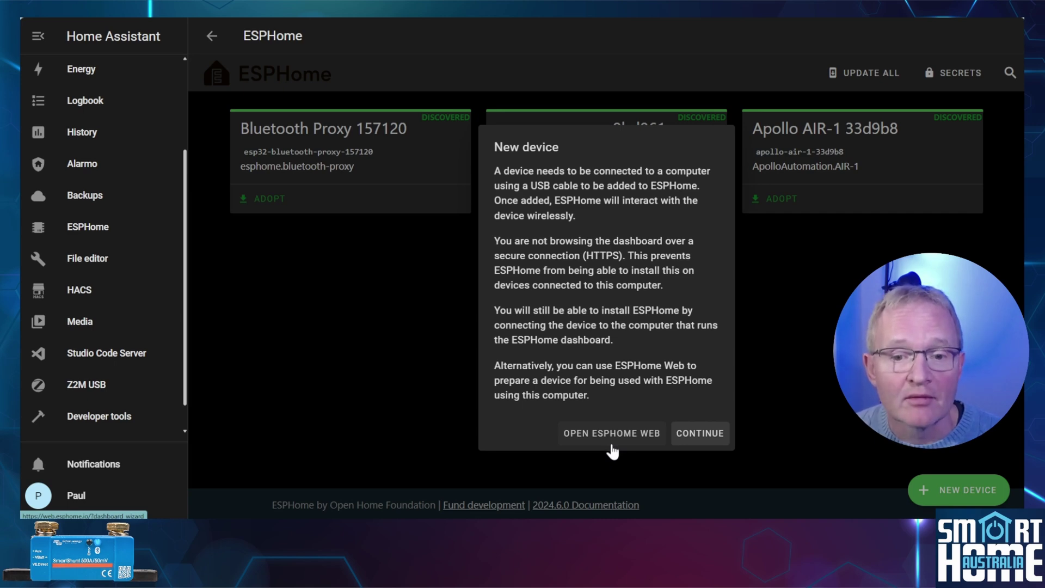
click(687, 435)
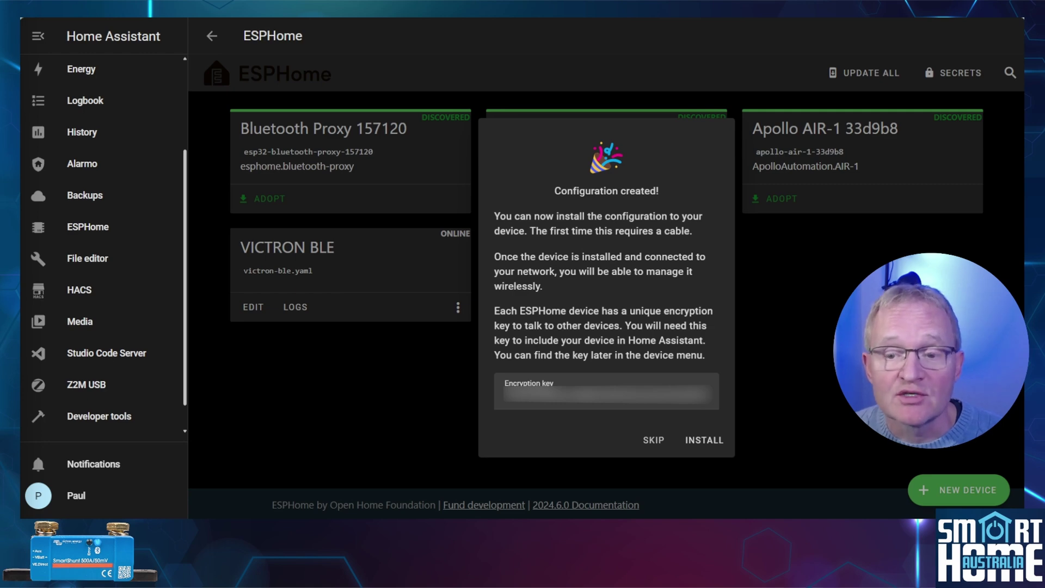
click(703, 439)
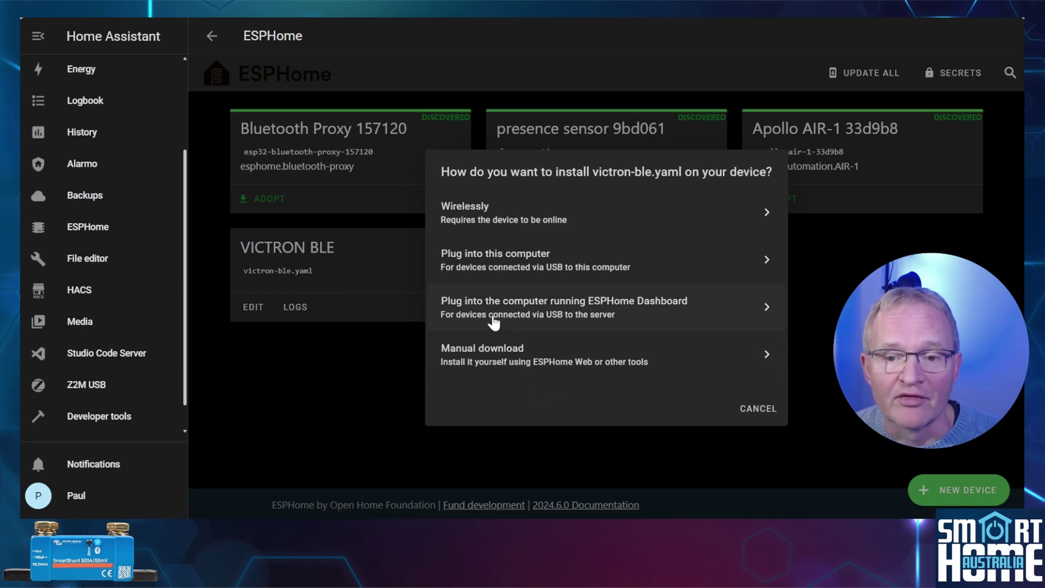
- Compile victron-ble.yaml and download the Factory-format firmware, then close the compile log
click(513, 351)
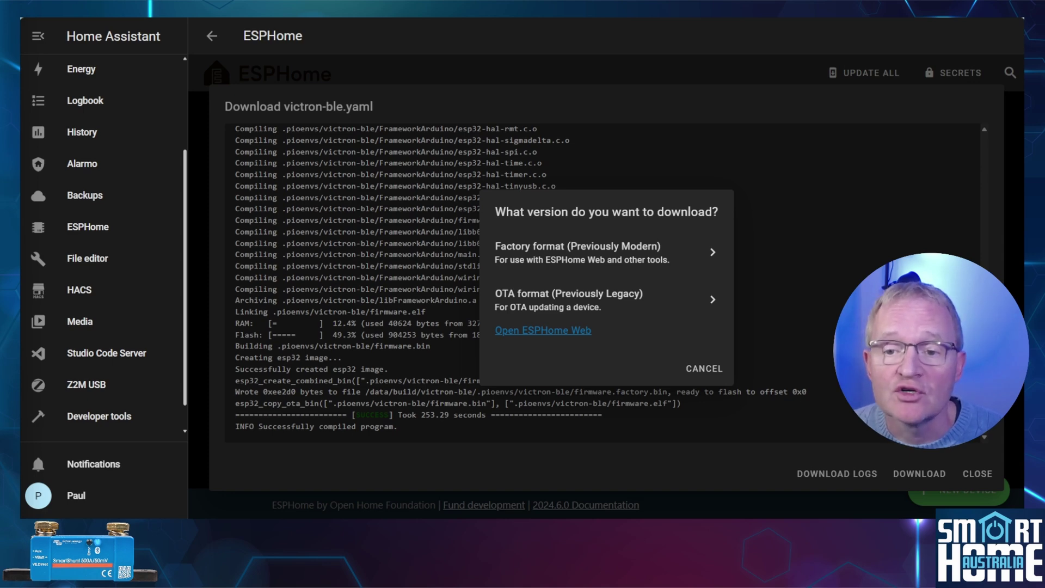
click(537, 261)
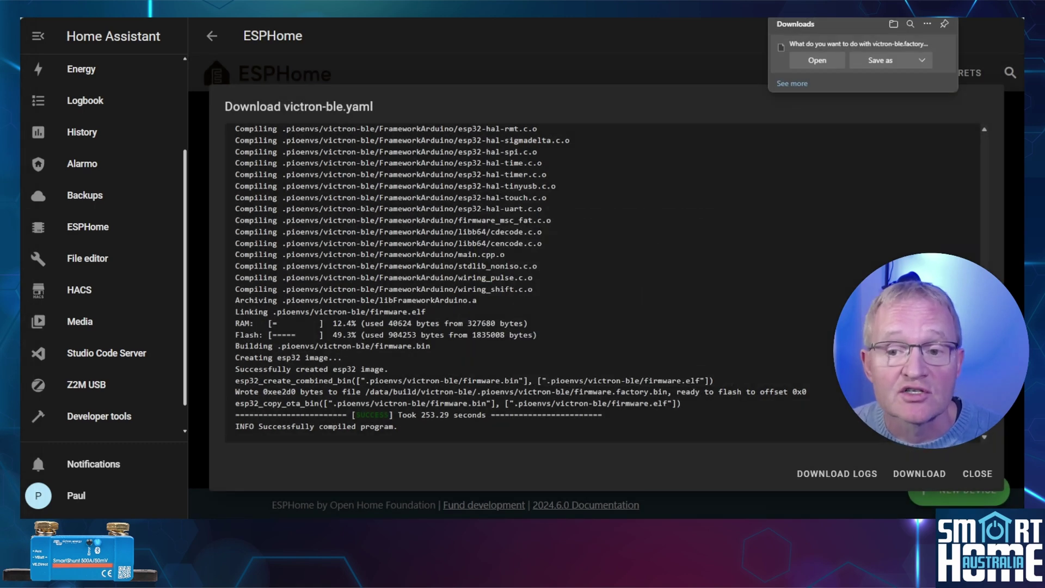
click(976, 473)
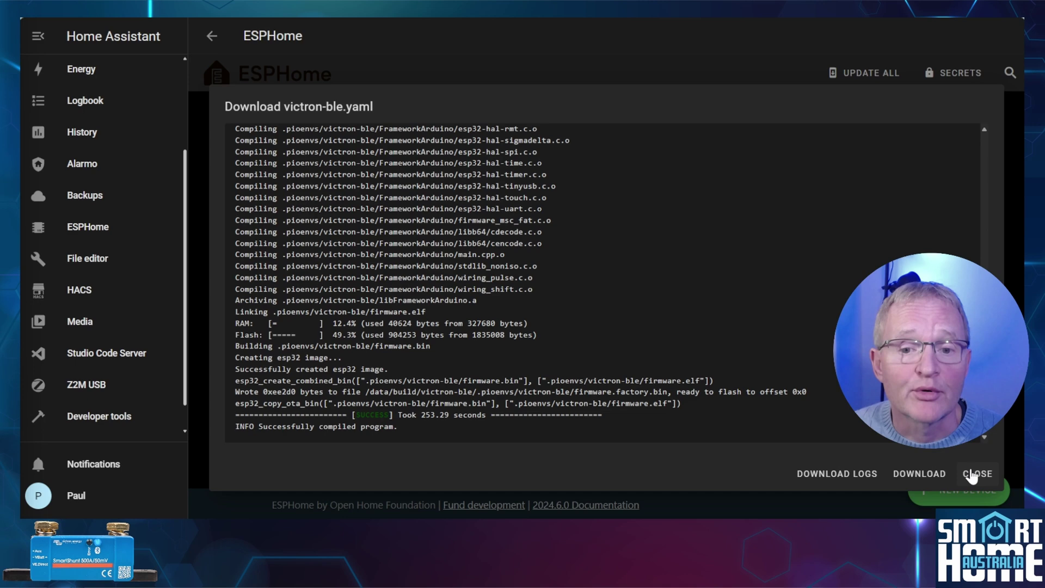
click(976, 474)
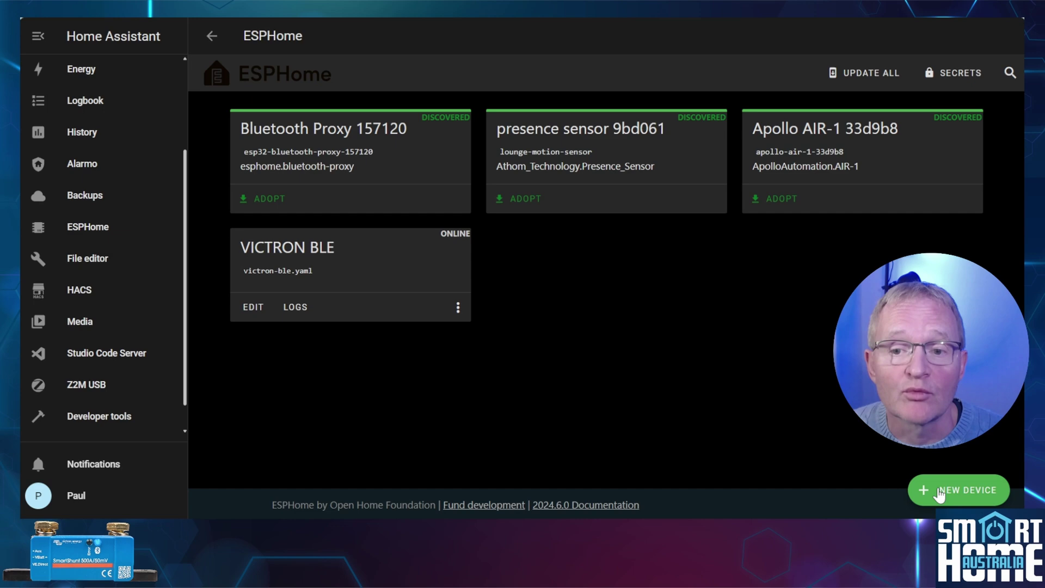
- Connect ESPHome Web to the ESP32 over USB Serial (COM3)
click(939, 491)
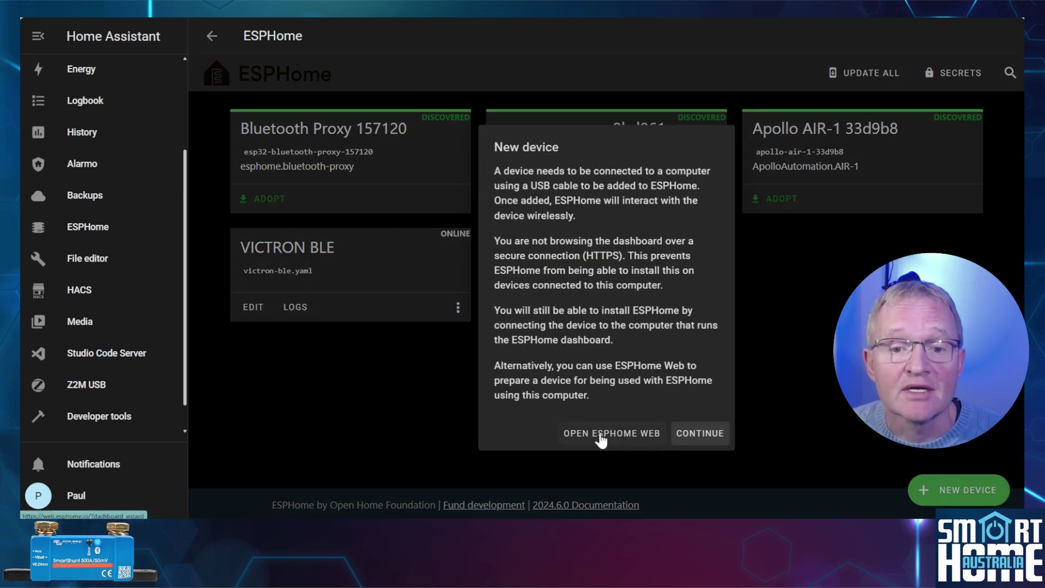
click(600, 436)
click(441, 129)
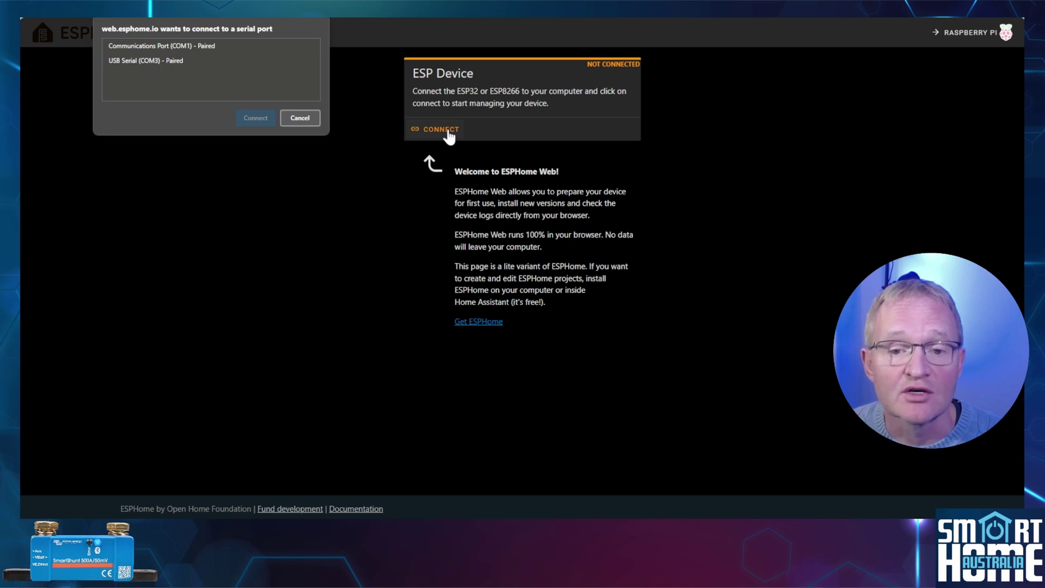
click(170, 66)
click(254, 119)
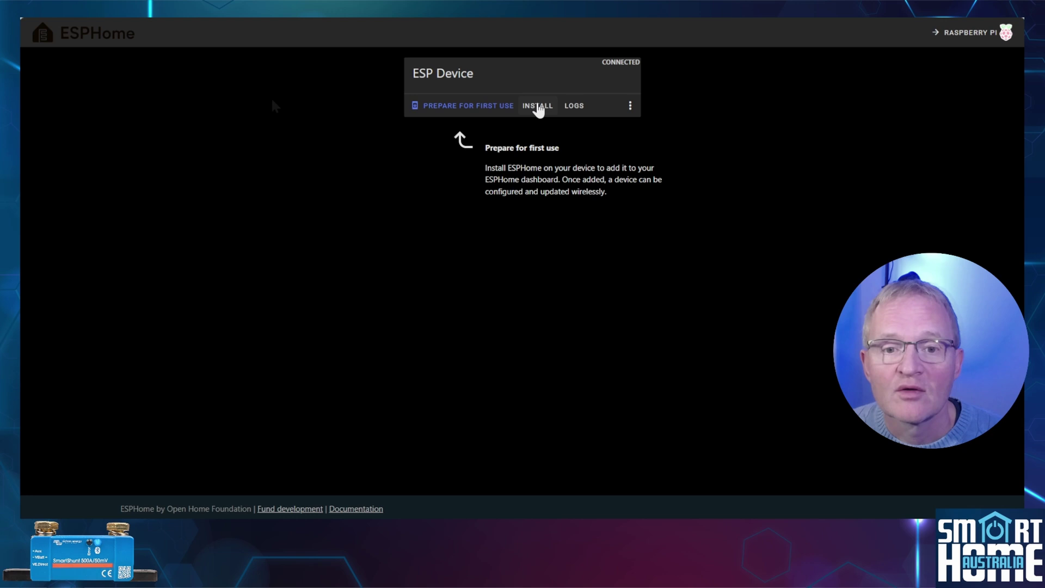
- Flash victron-ble.factory.bin onto the ESP32 through ESPHome Web and dismiss the success message
click(537, 105)
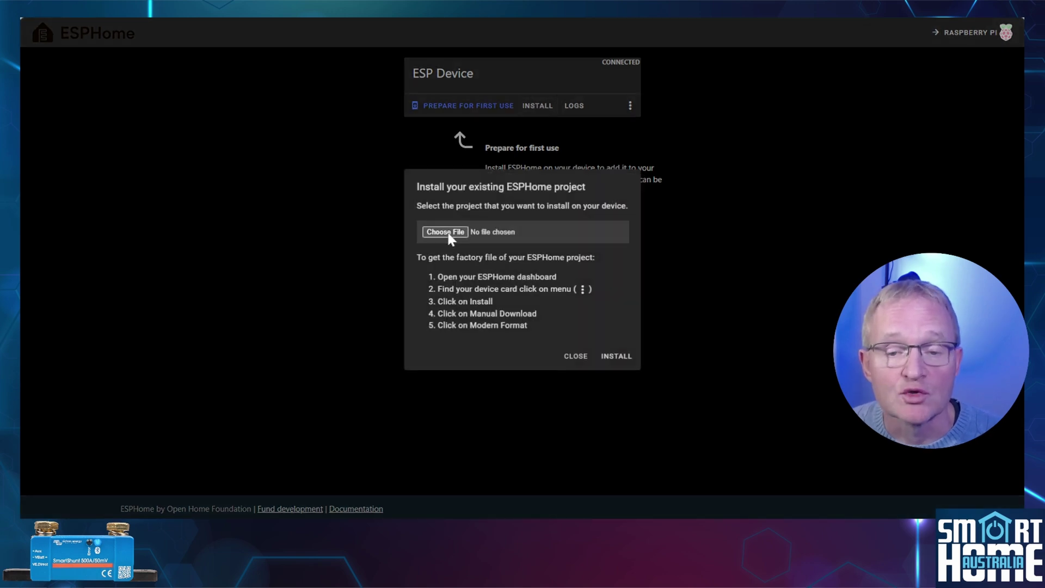
click(445, 232)
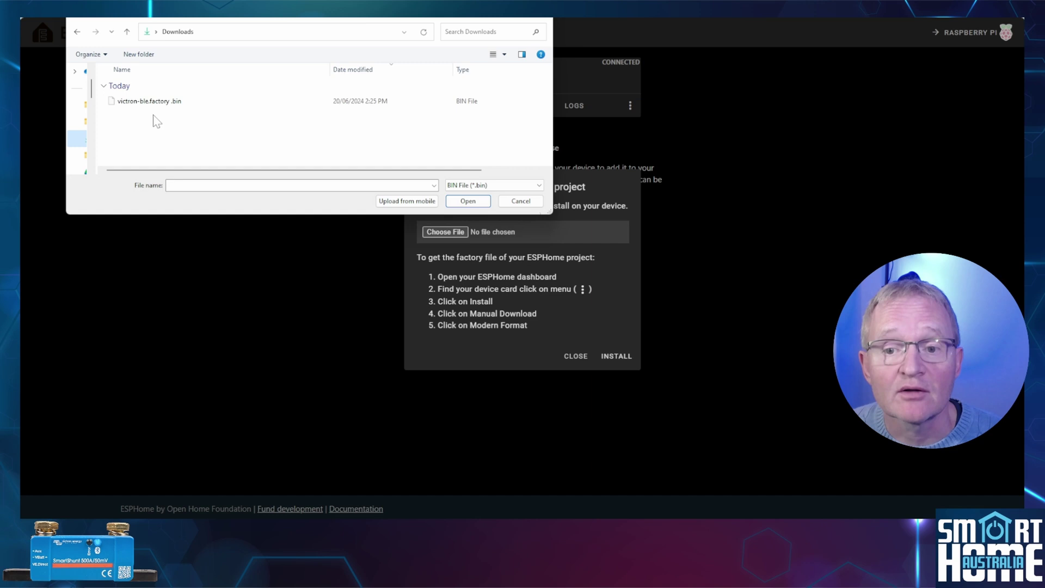
double_click(155, 103)
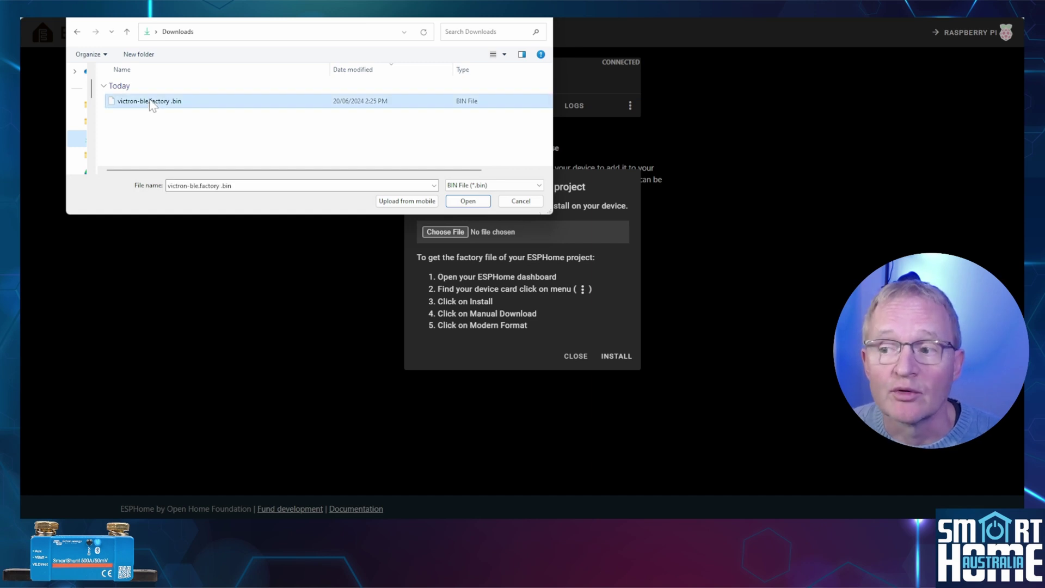
click(615, 359)
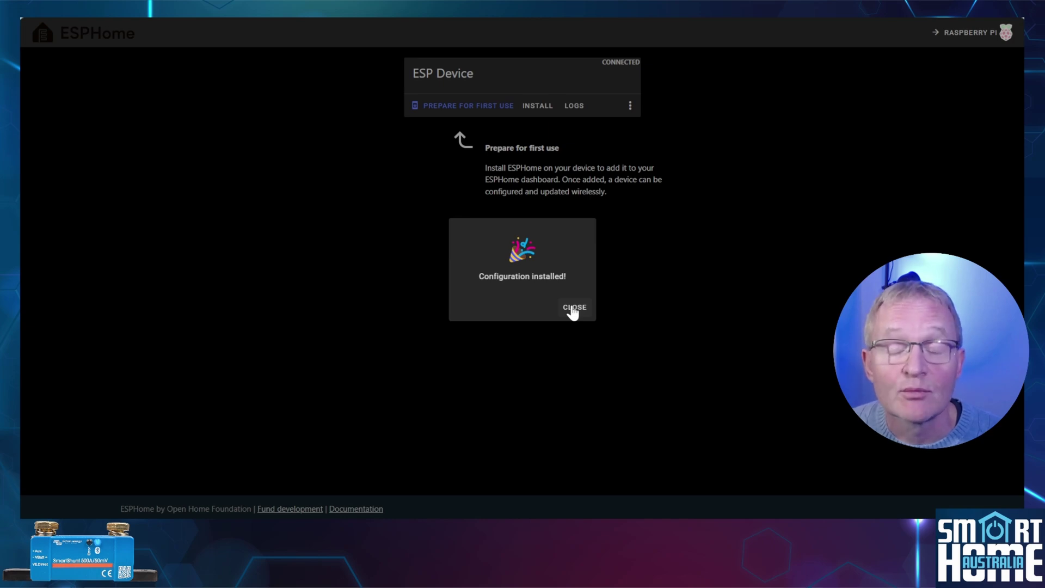
click(573, 308)
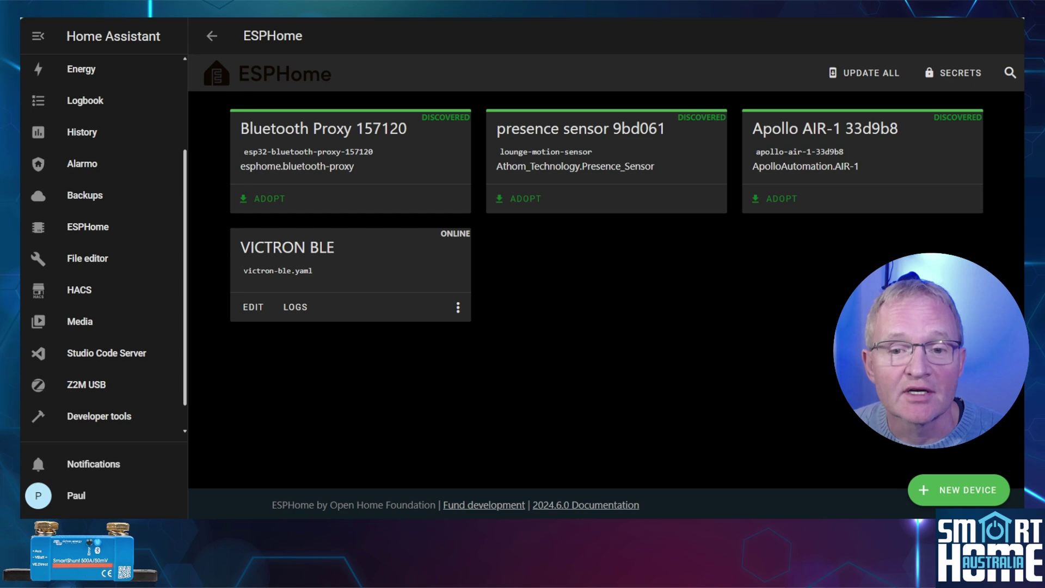
- Review the VICTRON BLE device's live logs, then close them
click(294, 307)
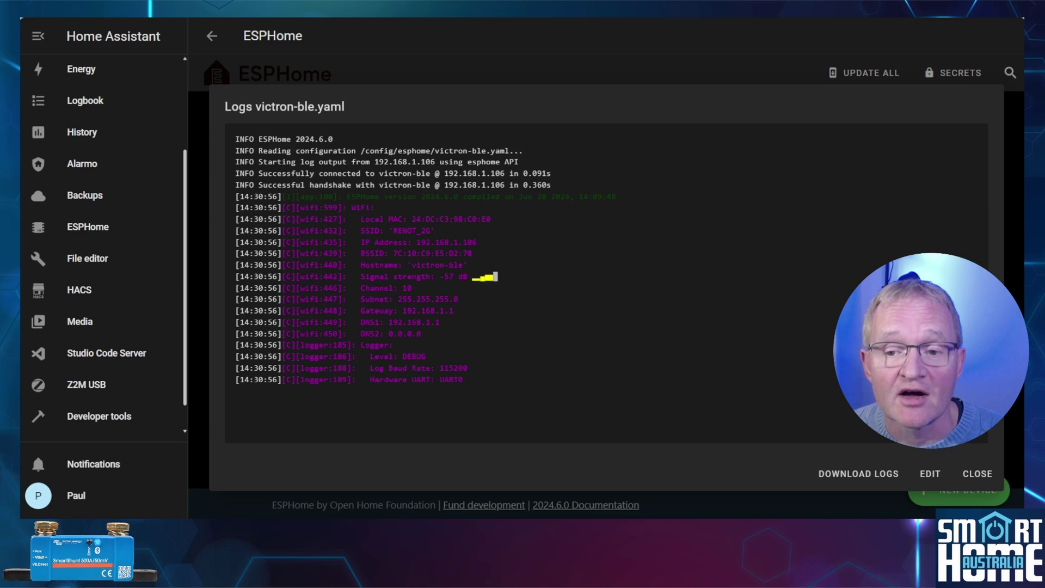
click(976, 475)
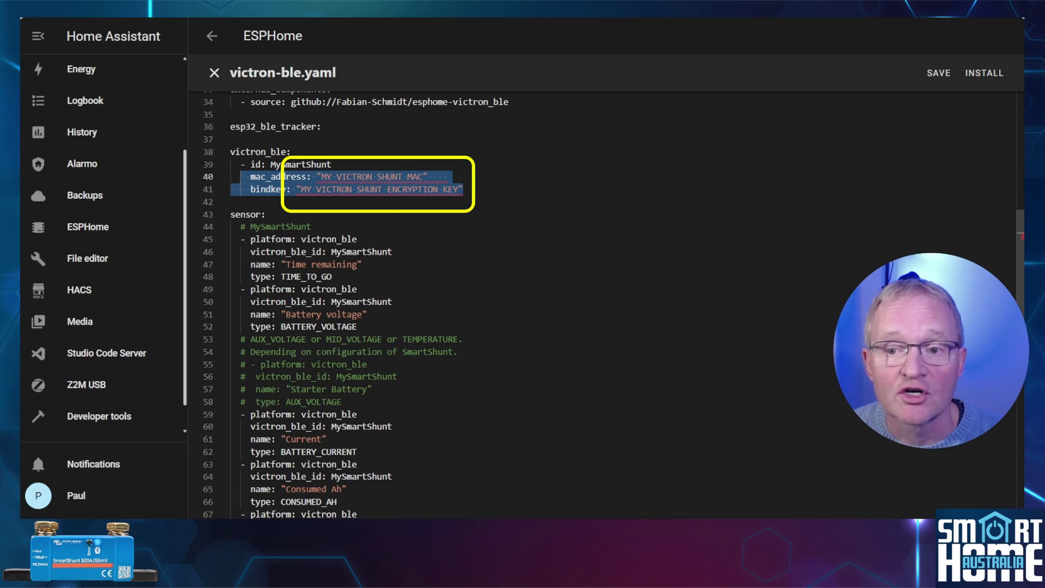
- Paste the shunt's MAC address and bindkey into victron-ble.yaml, save, and install it wirelessly
key(Right)
click(933, 76)
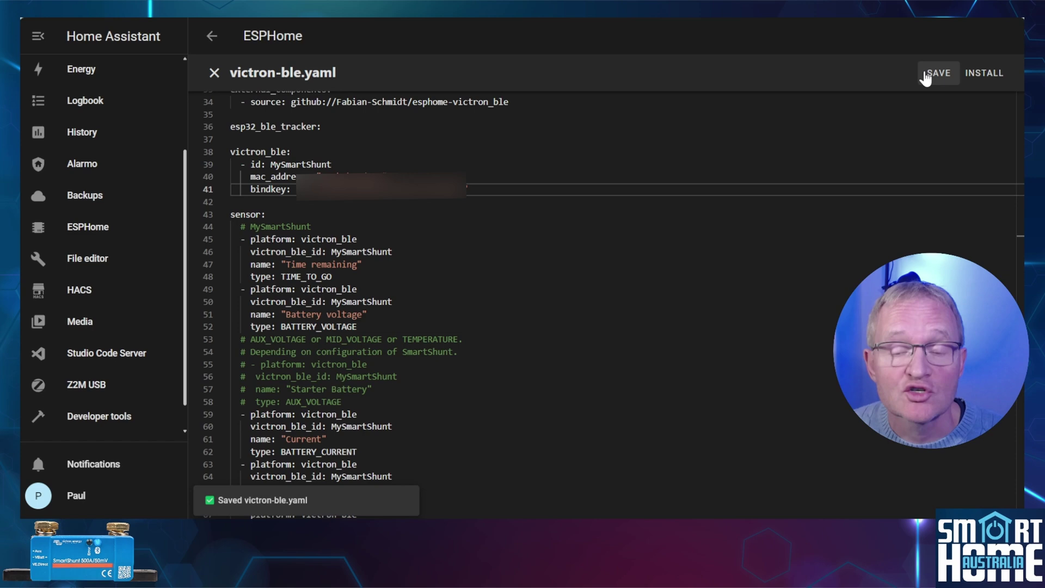
click(990, 79)
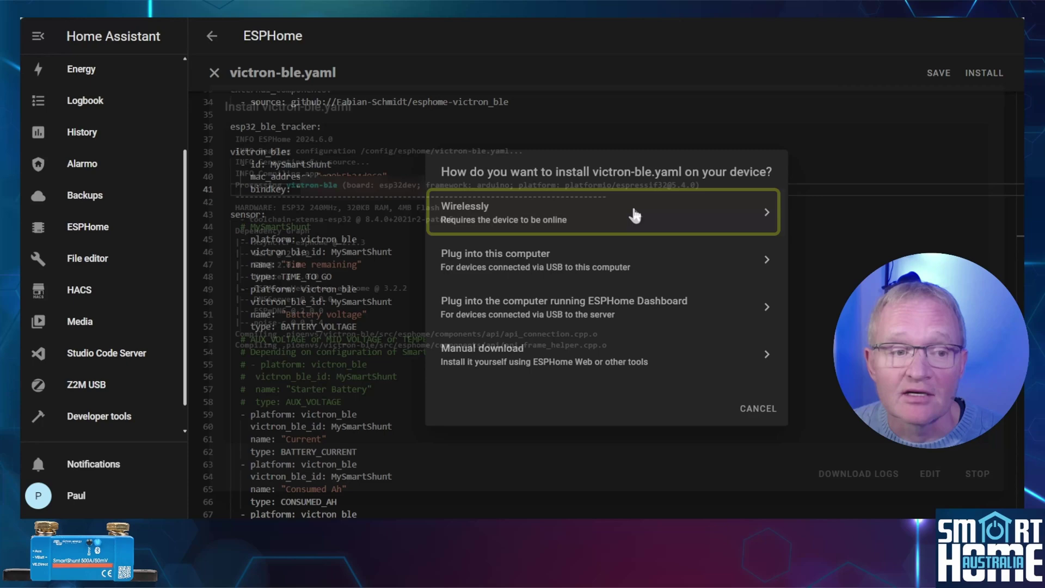
click(634, 216)
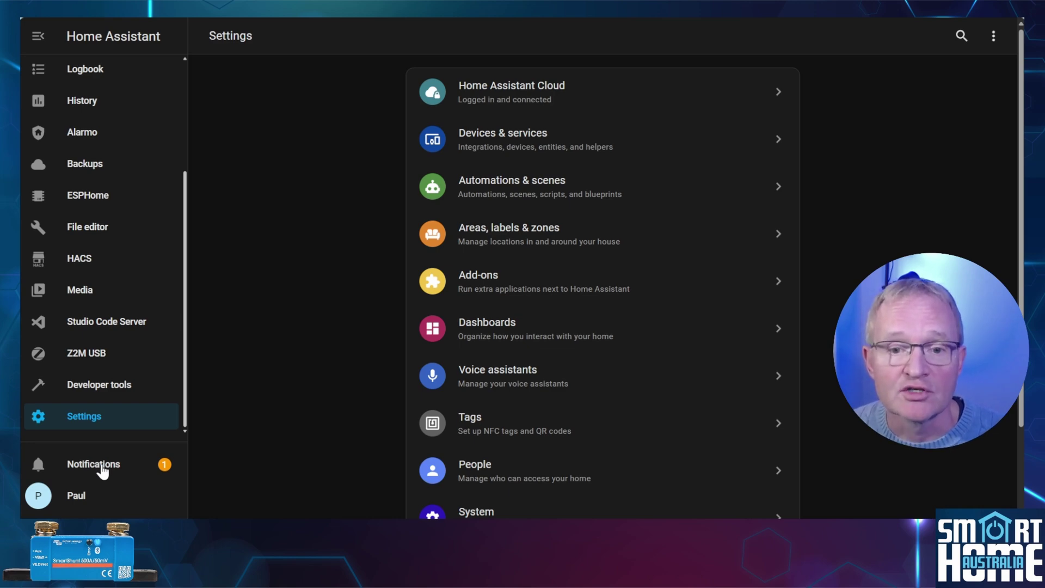
- Configure the discovered VICTRON BLE node from Notifications and finish setup in area SYSTEM
click(102, 471)
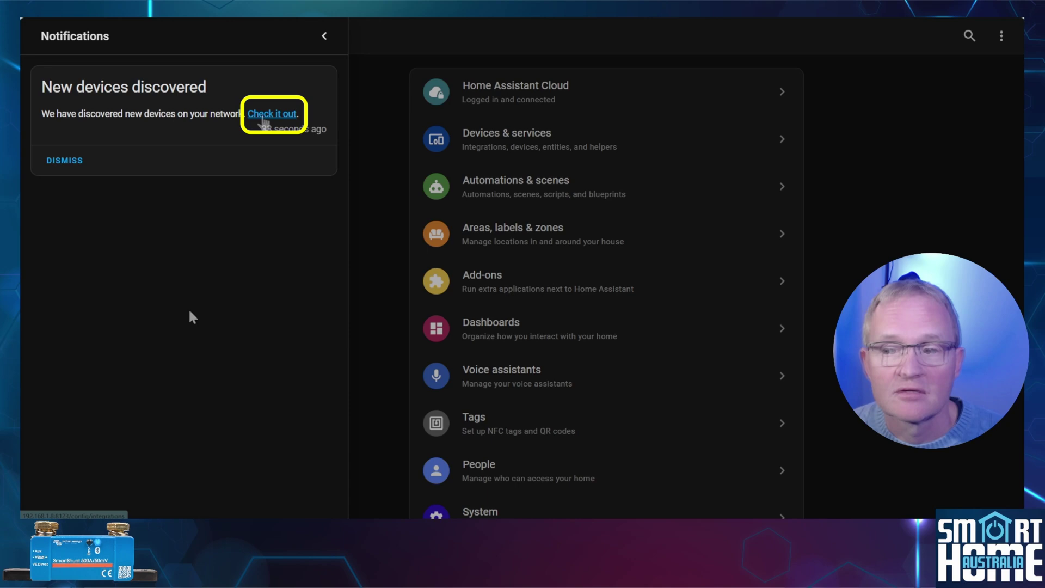
click(265, 116)
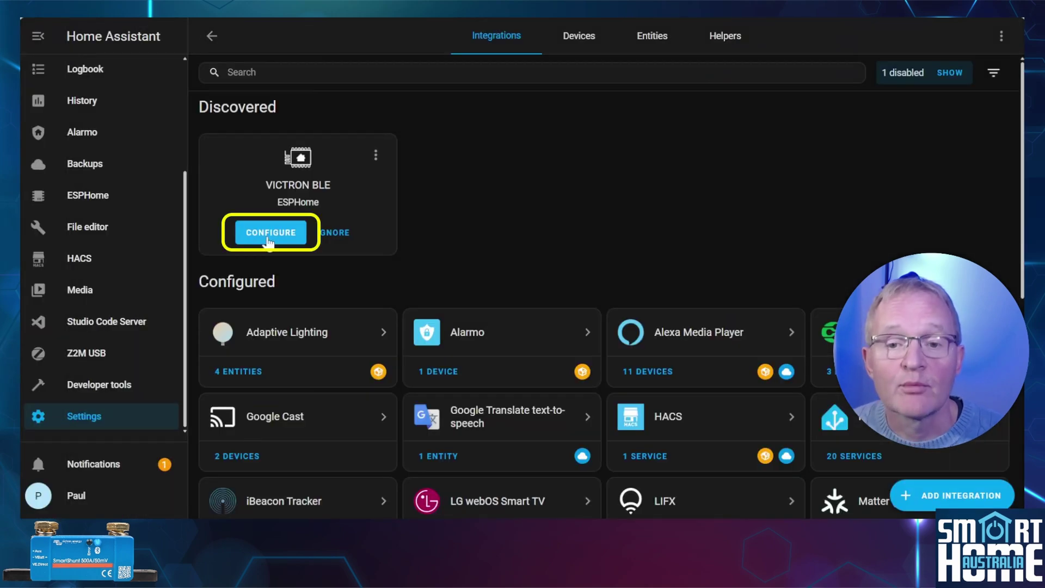
click(267, 239)
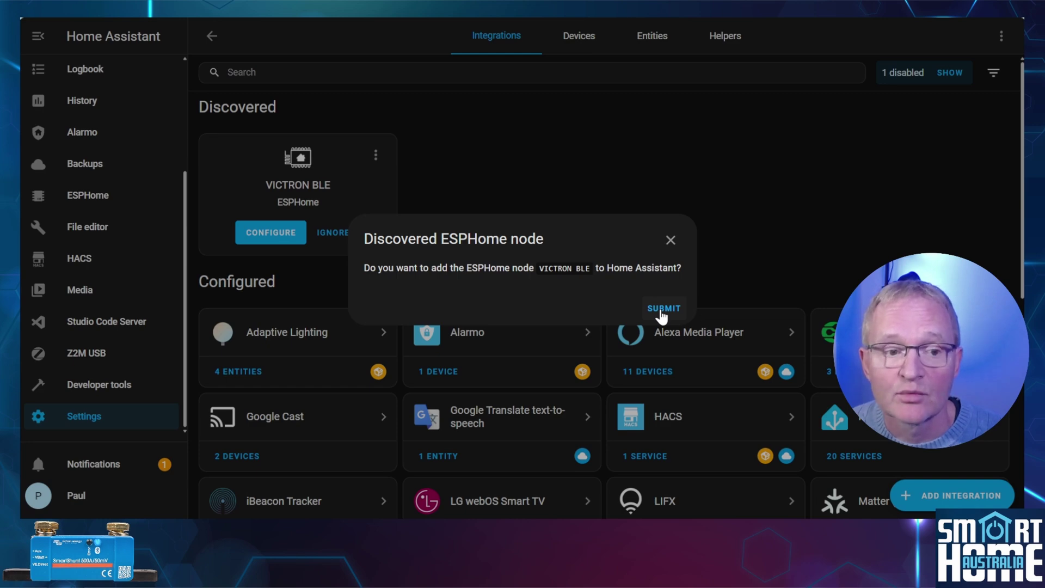
click(661, 310)
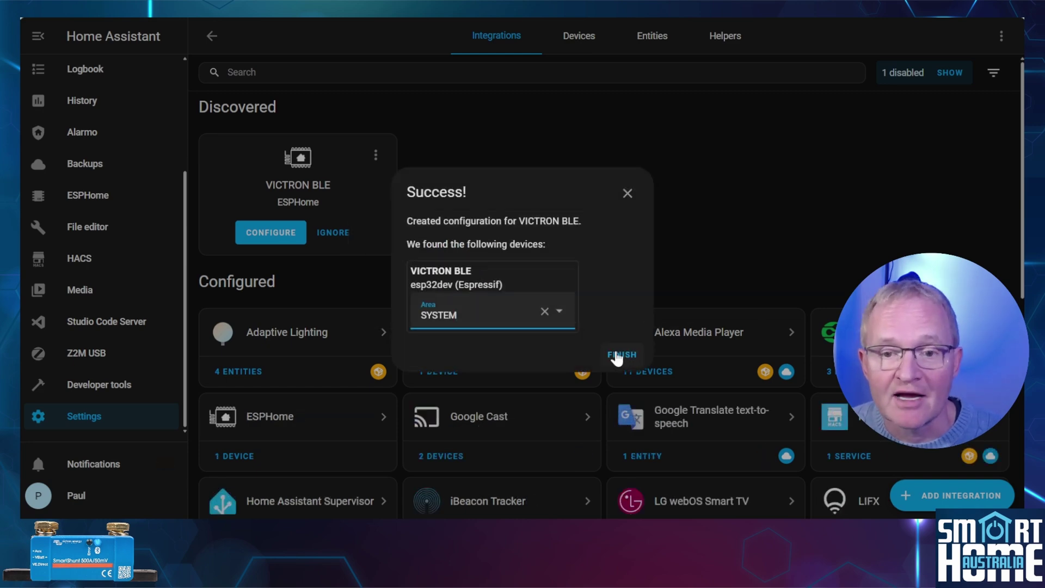
click(620, 355)
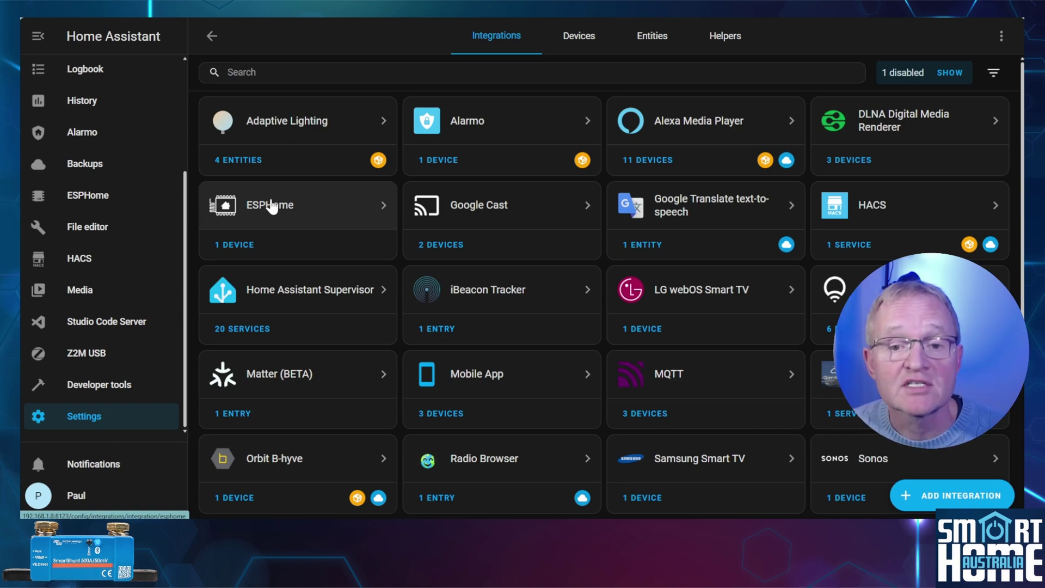
- Open the VICTRON BLE device under the ESPHome integration to view its SmartShunt sensors
click(271, 206)
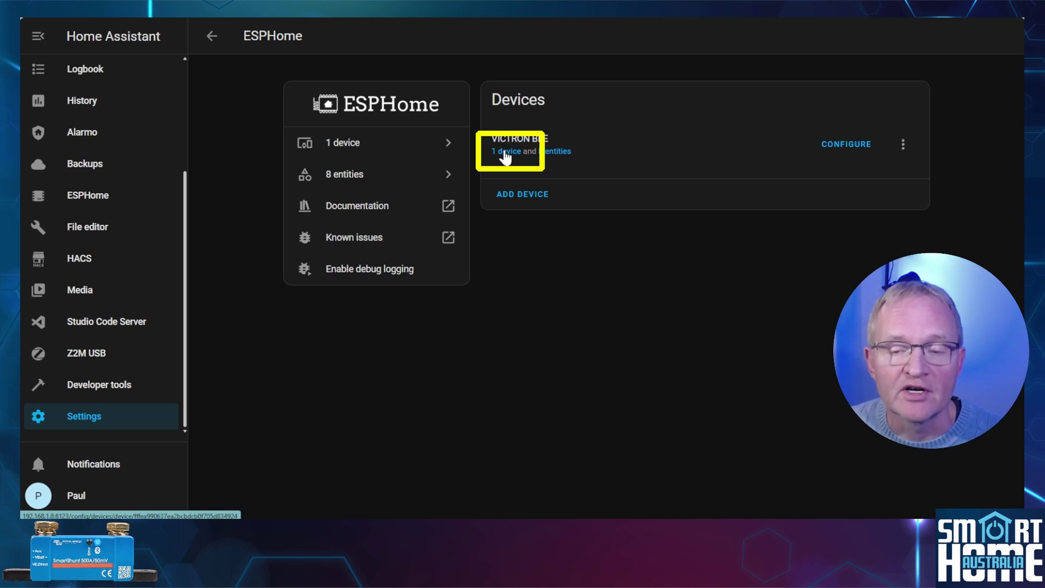
click(506, 152)
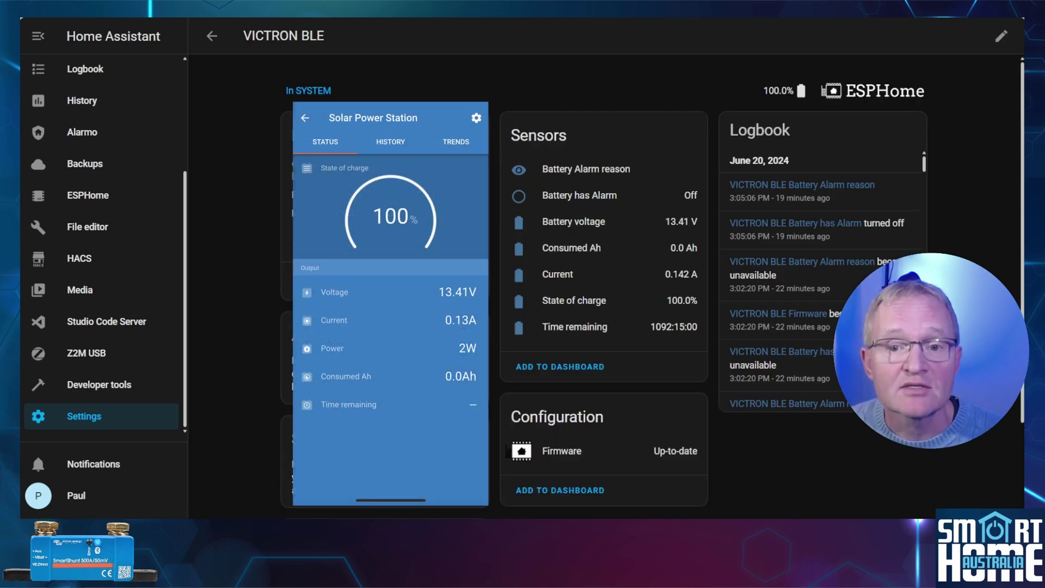